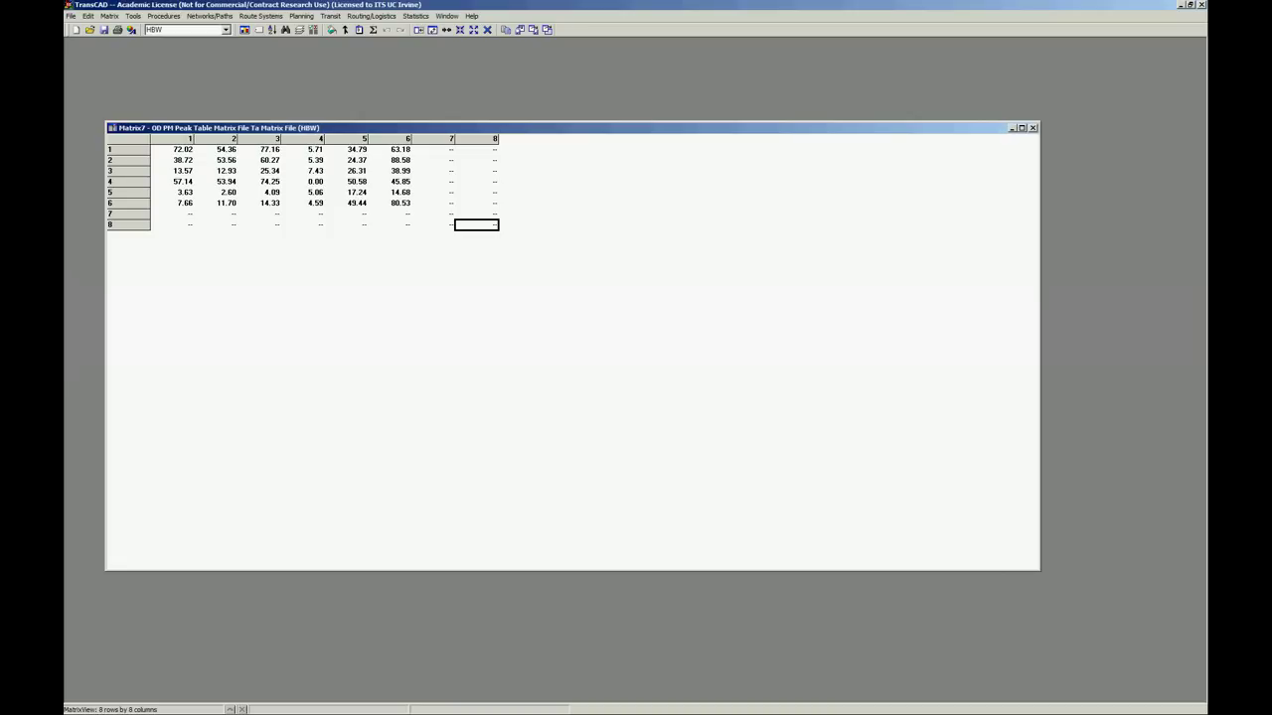
- Browse the matrix core list without changing it, leaving HBW displayed
left_click(167, 30)
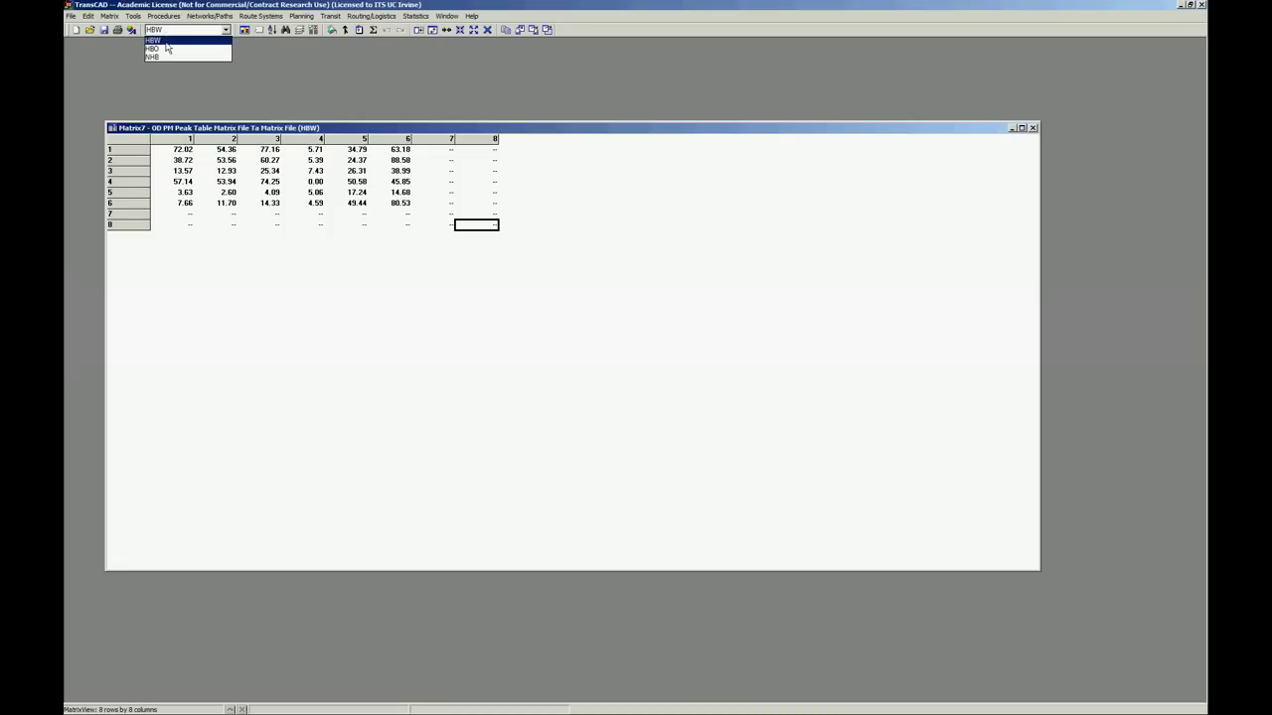
left_click(397, 225)
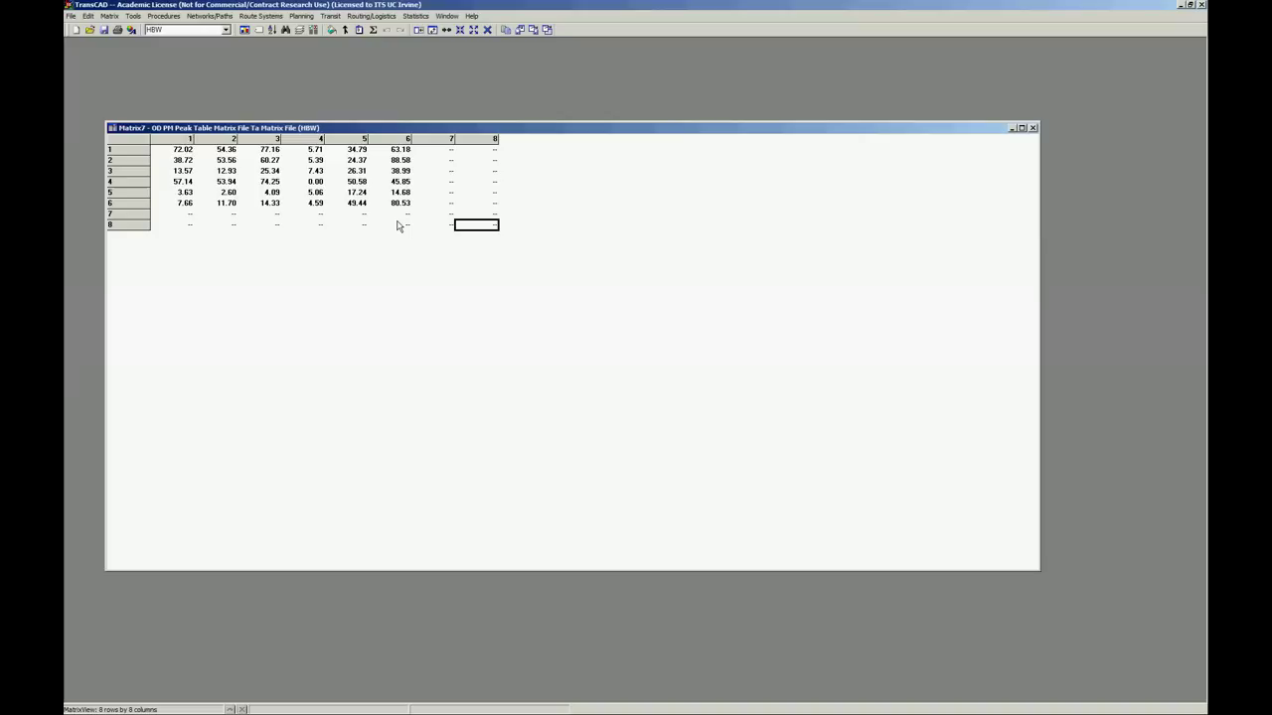
left_click(198, 31)
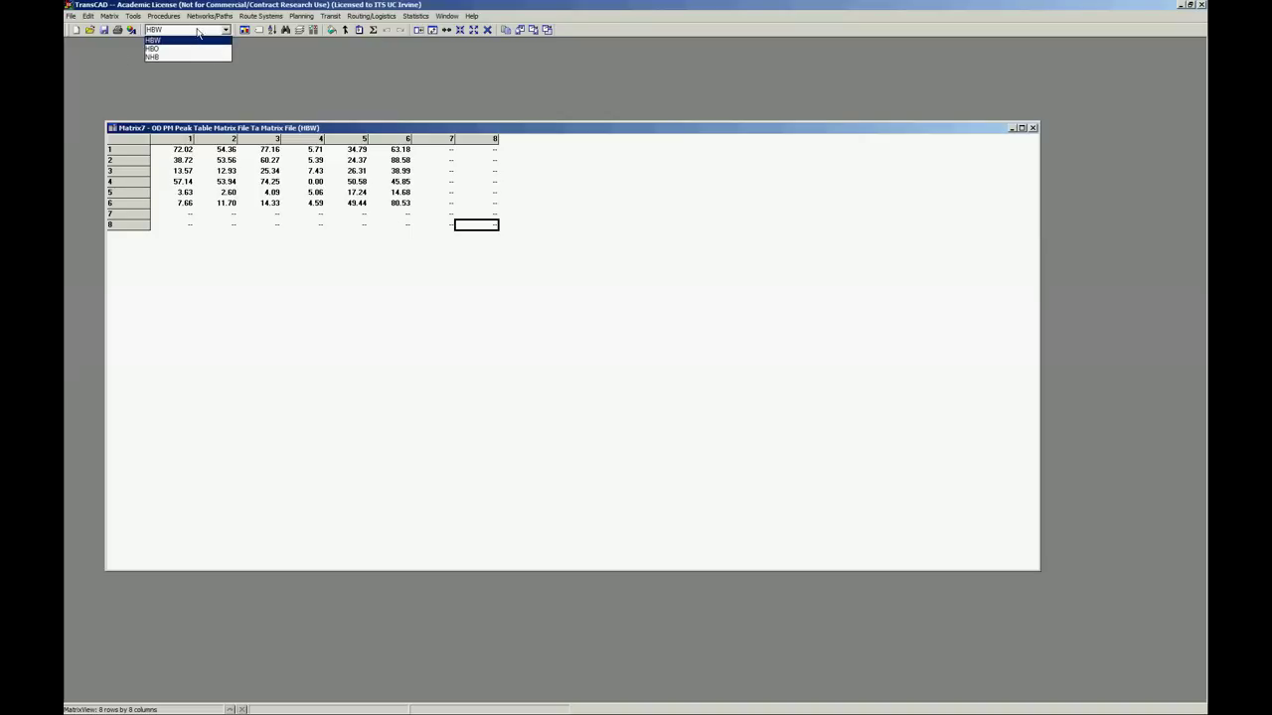
left_click(370, 187)
- In Matrix File Contents, add a new Matrix 4 core and rename it External_Trips
left_click(308, 31)
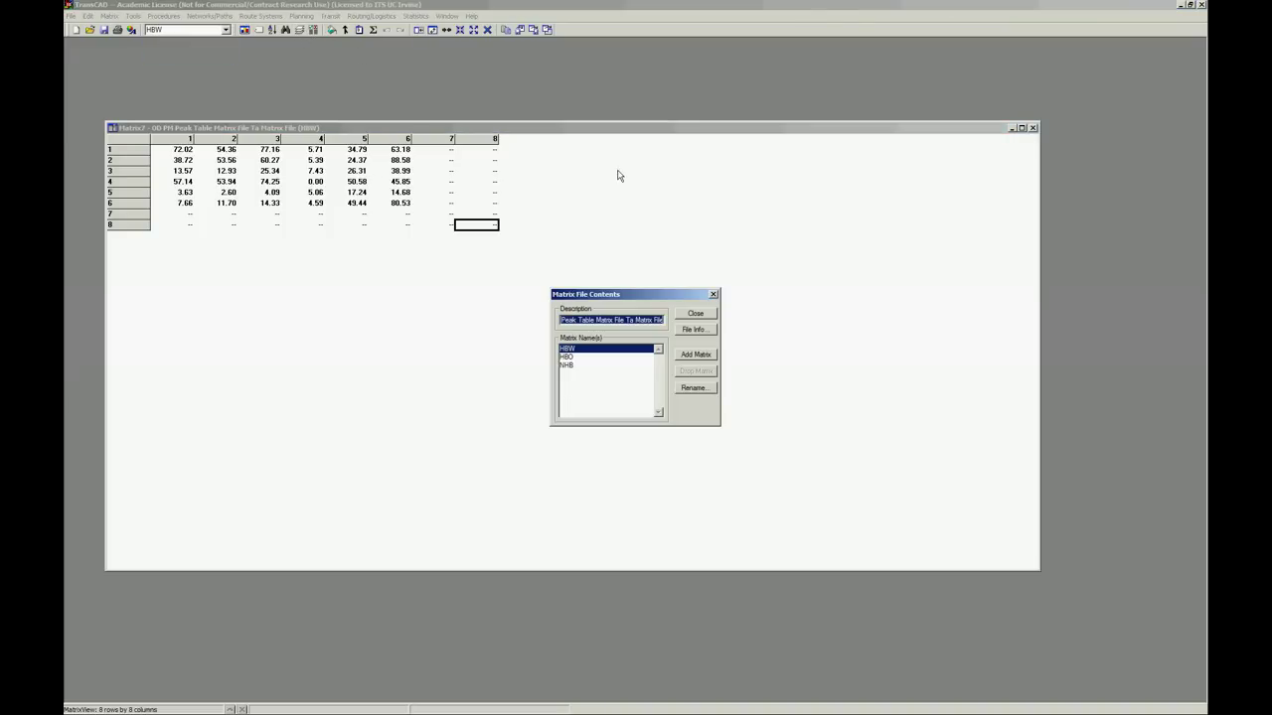
left_click_drag(623, 295, 517, 99)
left_click(588, 159)
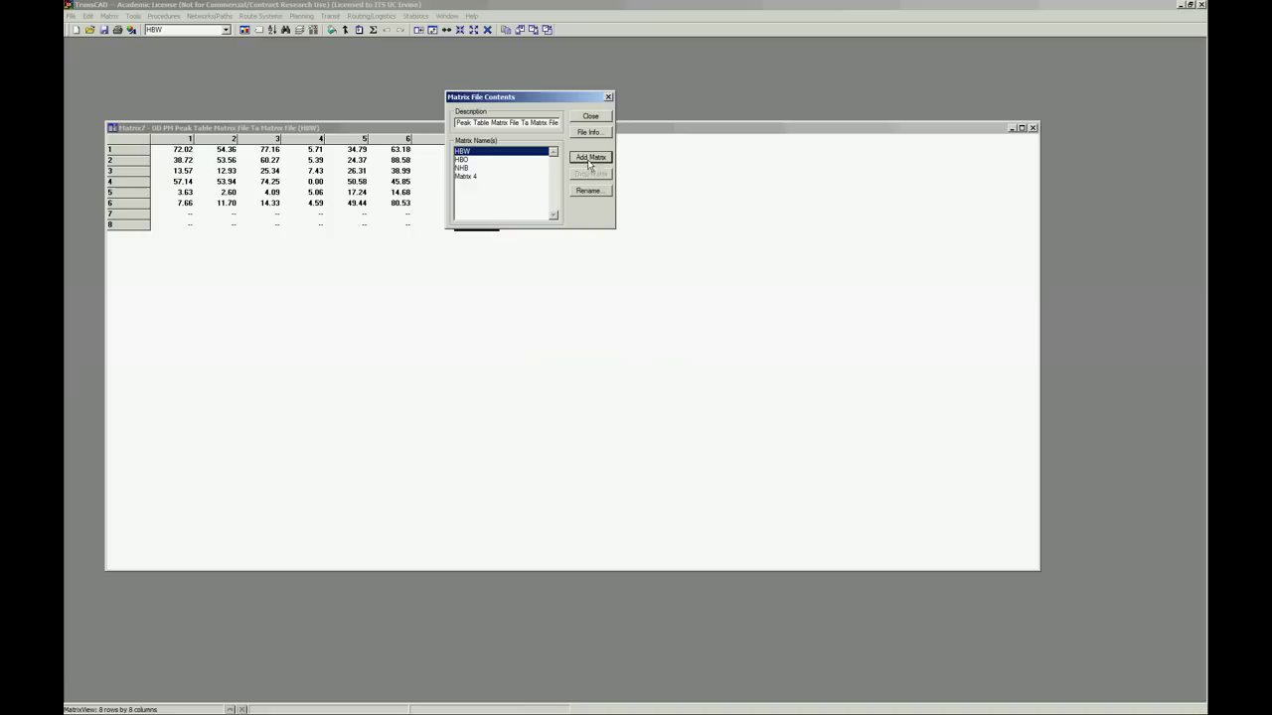
left_click(492, 178)
left_click(465, 176)
left_click(590, 190)
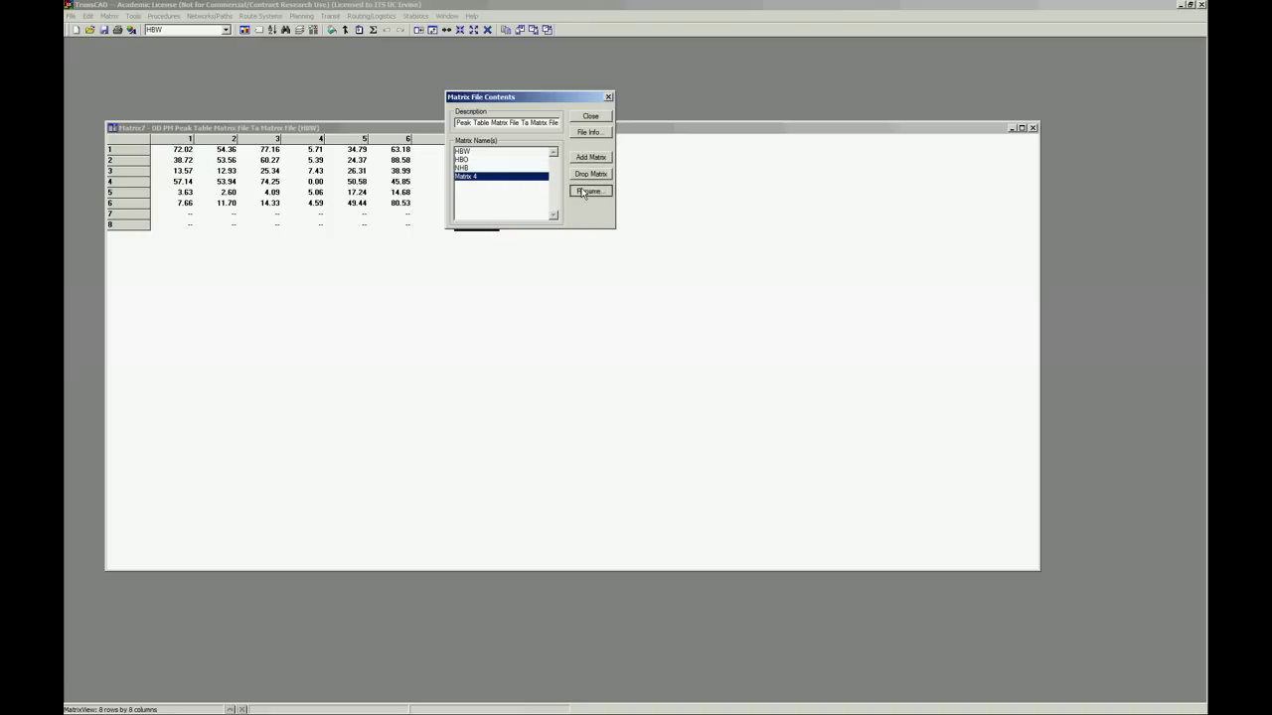
type("Externa")
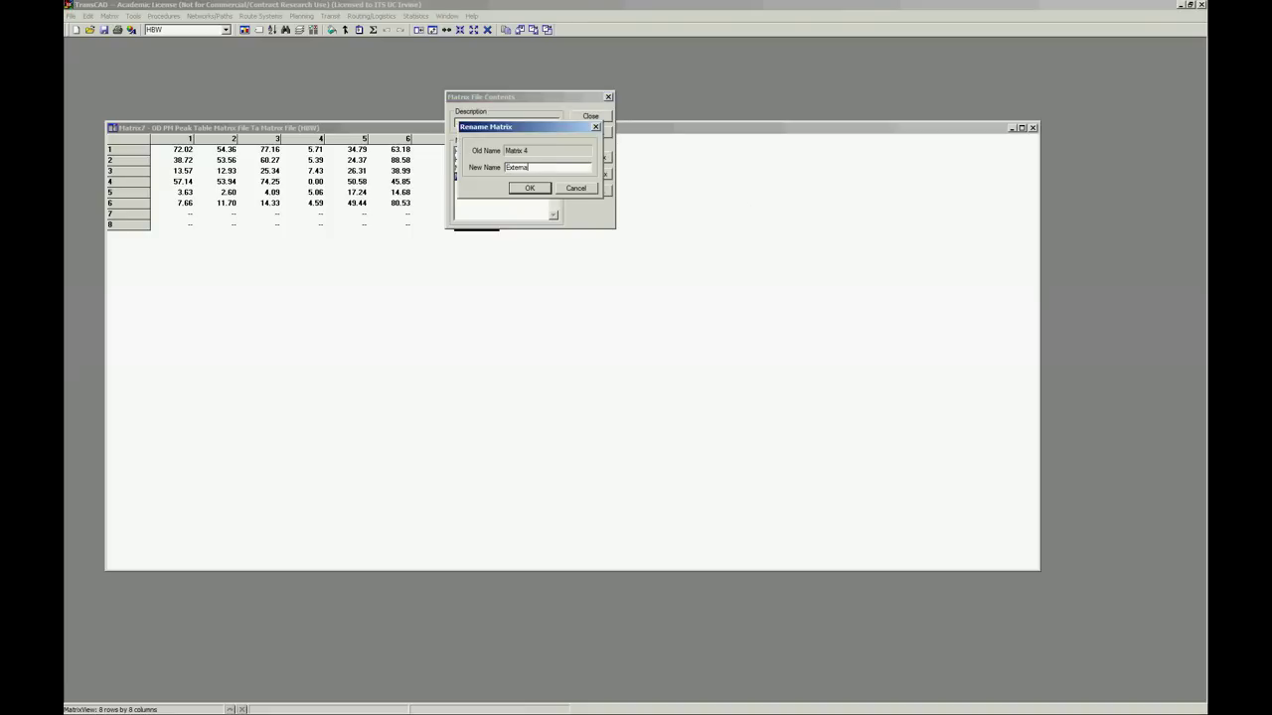
type("l_Trips")
left_click(522, 191)
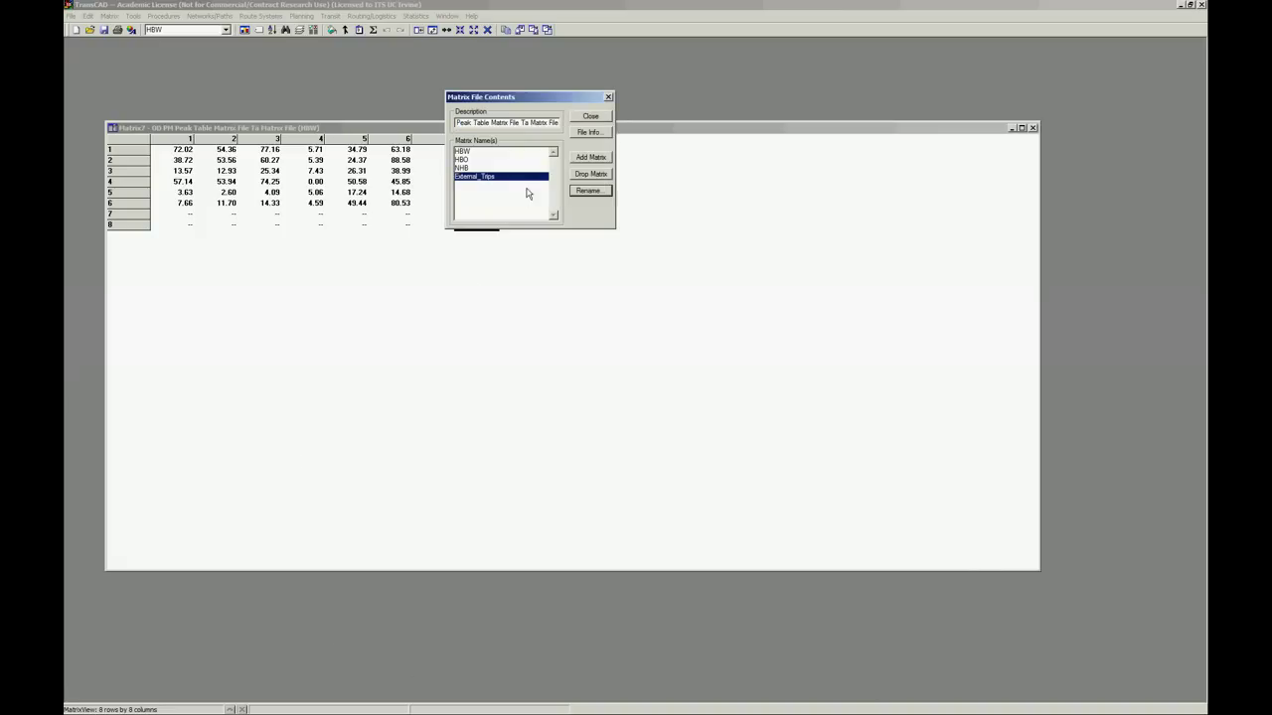
- Close Matrix File Contents and display the External_Trips core
left_click(591, 117)
left_click(173, 29)
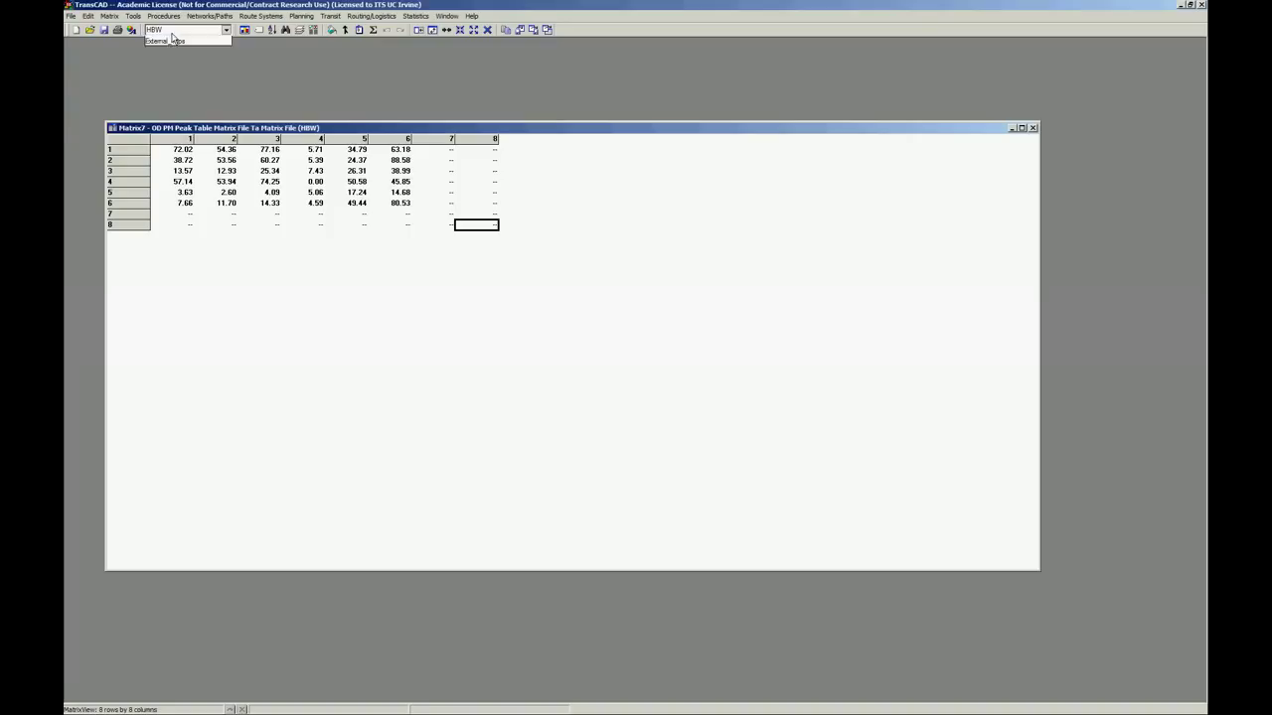
left_click(167, 40)
left_click(449, 183)
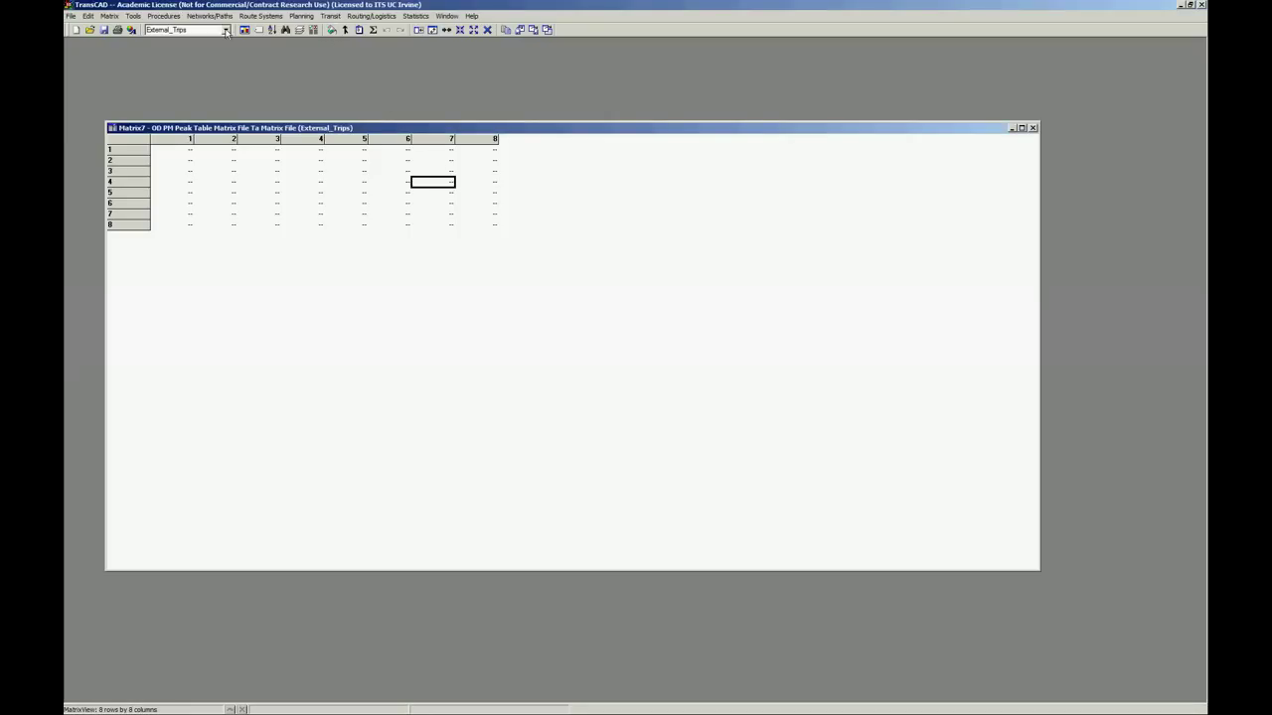
- Fill every cell of the External_Trips core with the value 0
left_click(334, 30)
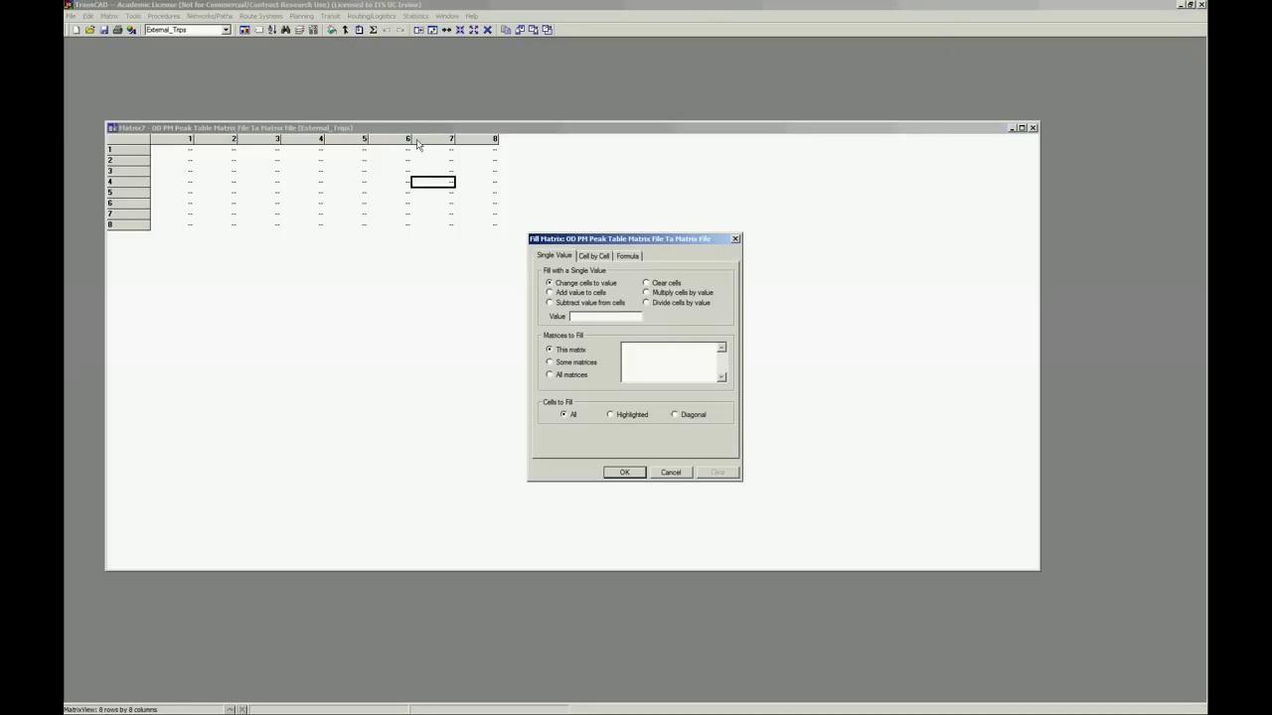
left_click(596, 315)
type("0")
left_click(625, 472)
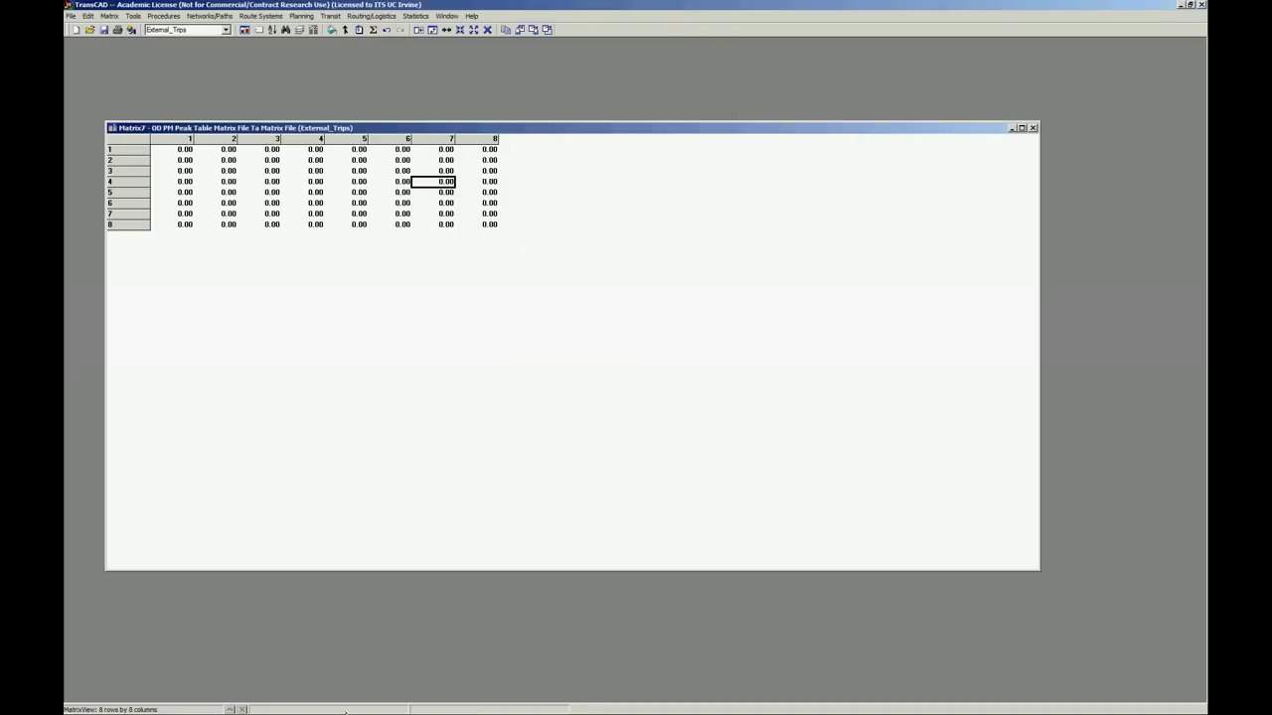
- Enter column 7 trips 50, 50, 50, 100, 50, 100, and 1500 at row 8
left_click(447, 151)
type("50")
key("Return")
type("50")
key("Return")
type("50")
key("Return")
type("100")
key("Return")
type("50")
key("Return")
type("100")
key("Return")
key("Return")
type("1500")
- Enter column 8 trips 100, 100, 50, 200, 50, 0, and 1400 at row 7
key("Return")
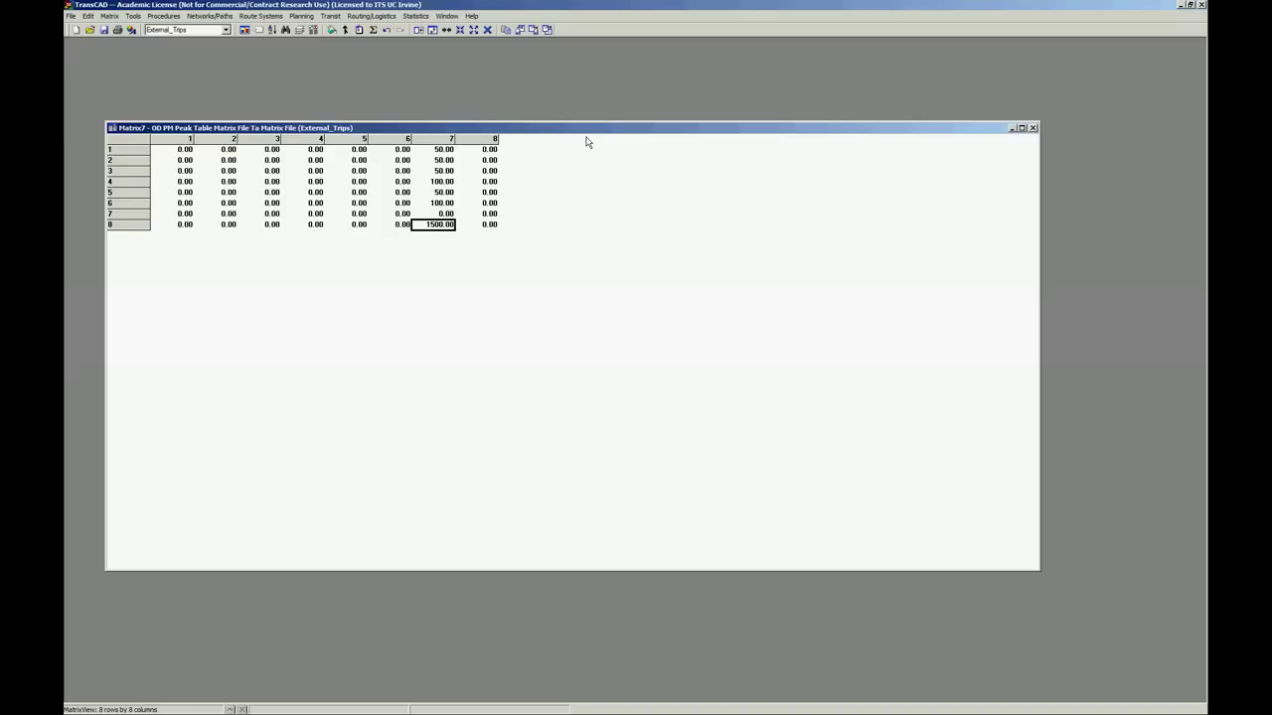
key("Up")
key("Up")
key("Up")
key("Up")
key("Up")
key("Up")
key("Up")
key("Right")
type("100")
key("Return")
type("100")
key("Return")
type("50")
key("Return")
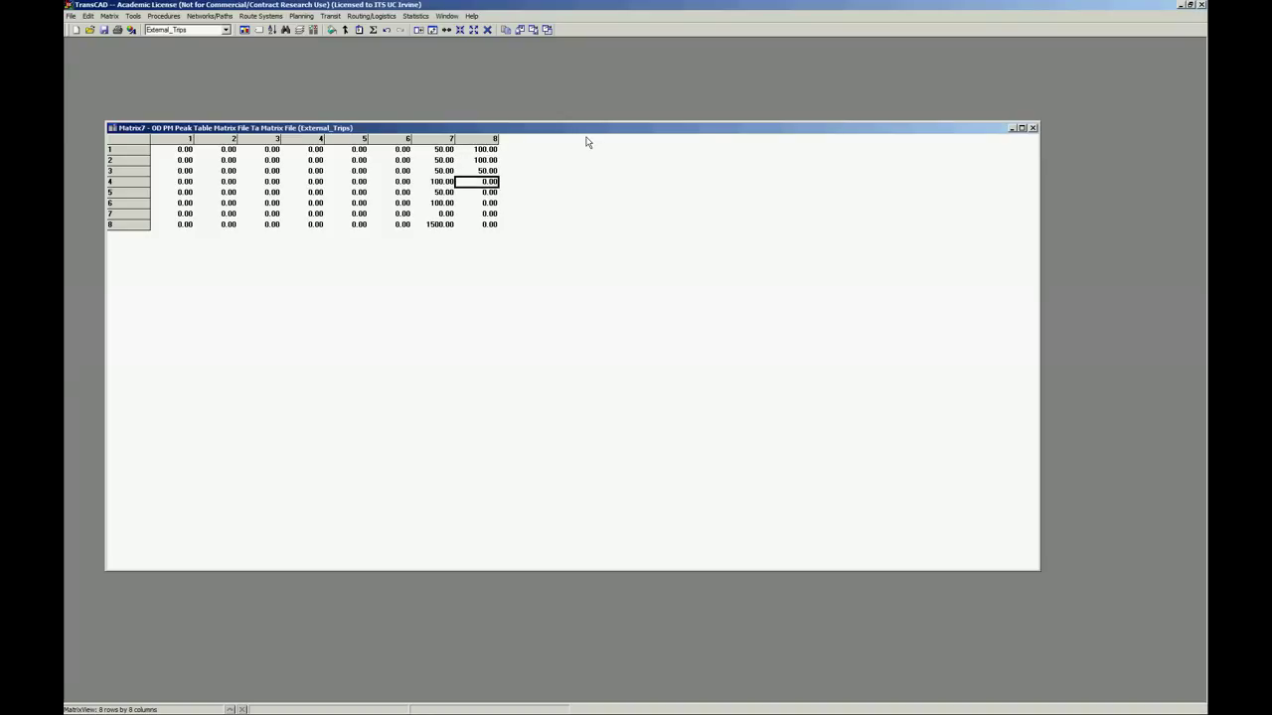
type("200")
key("Return")
type("50")
key("Return")
type("0")
key("Return")
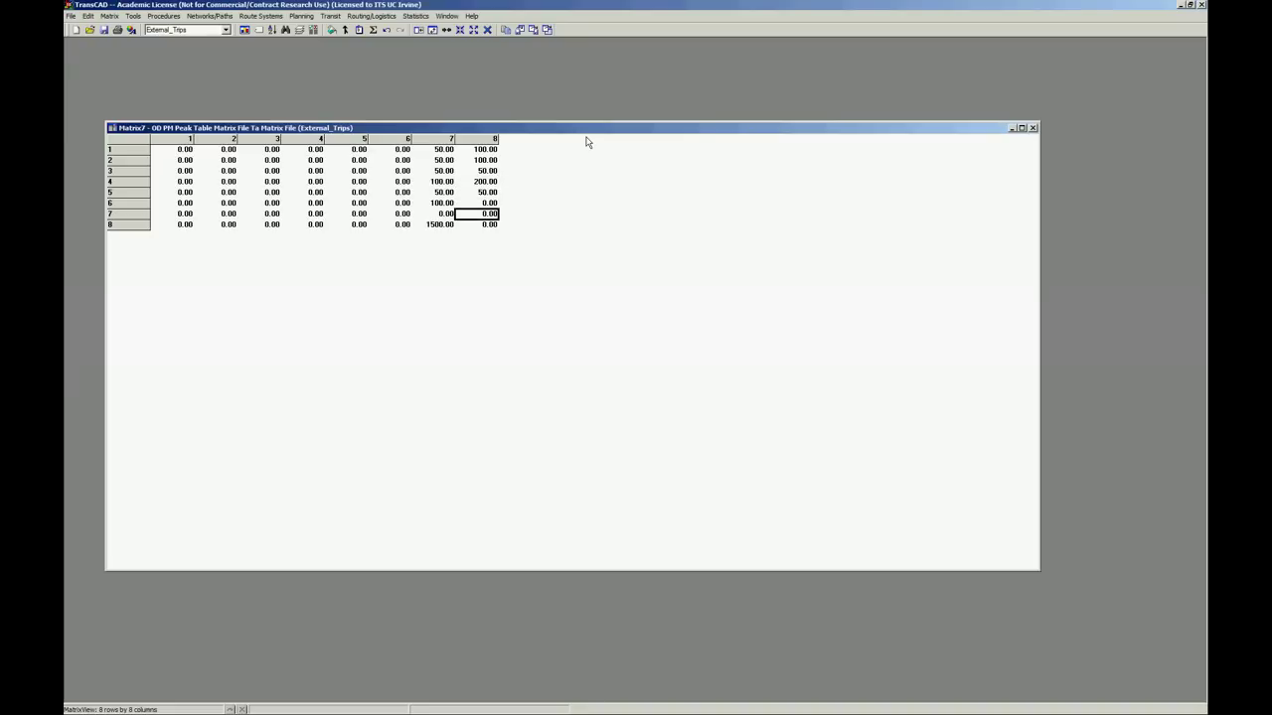
type("1400")
key("Return")
- Run QuickSum on all cores and select columns 1, 6 and 7 to inspect totals like 246.29
left_click(405, 184)
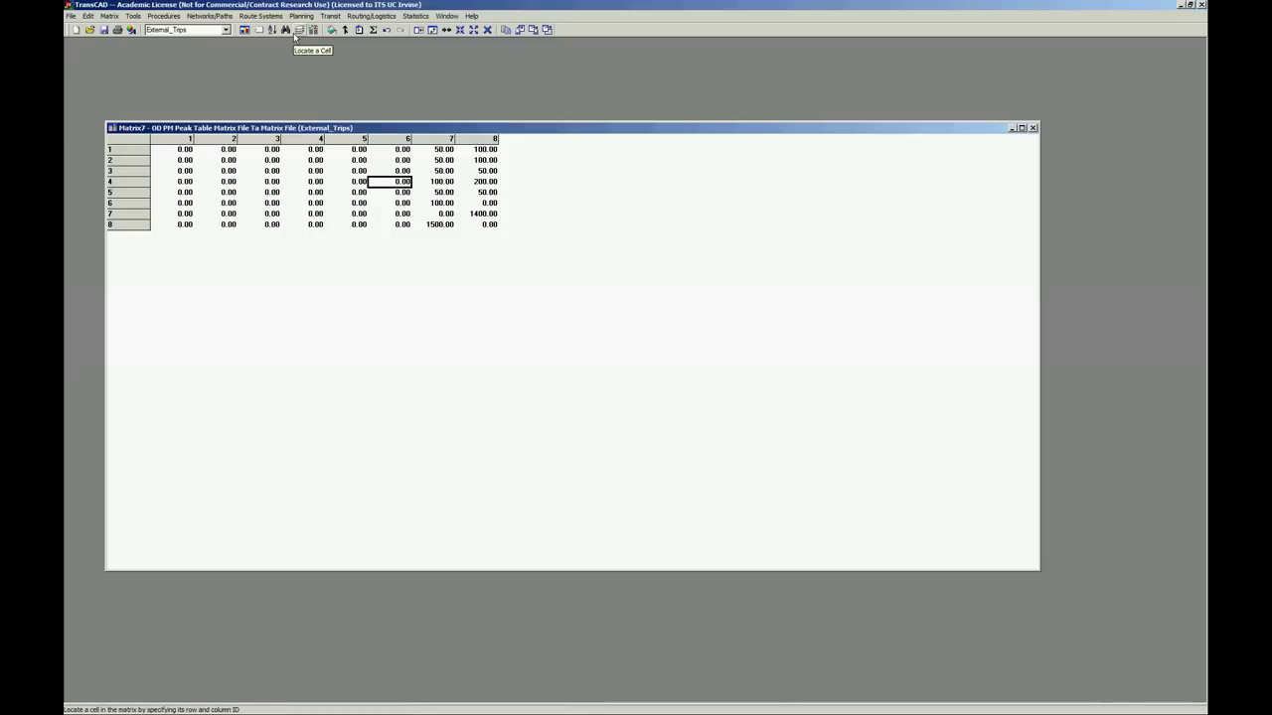
left_click(375, 30)
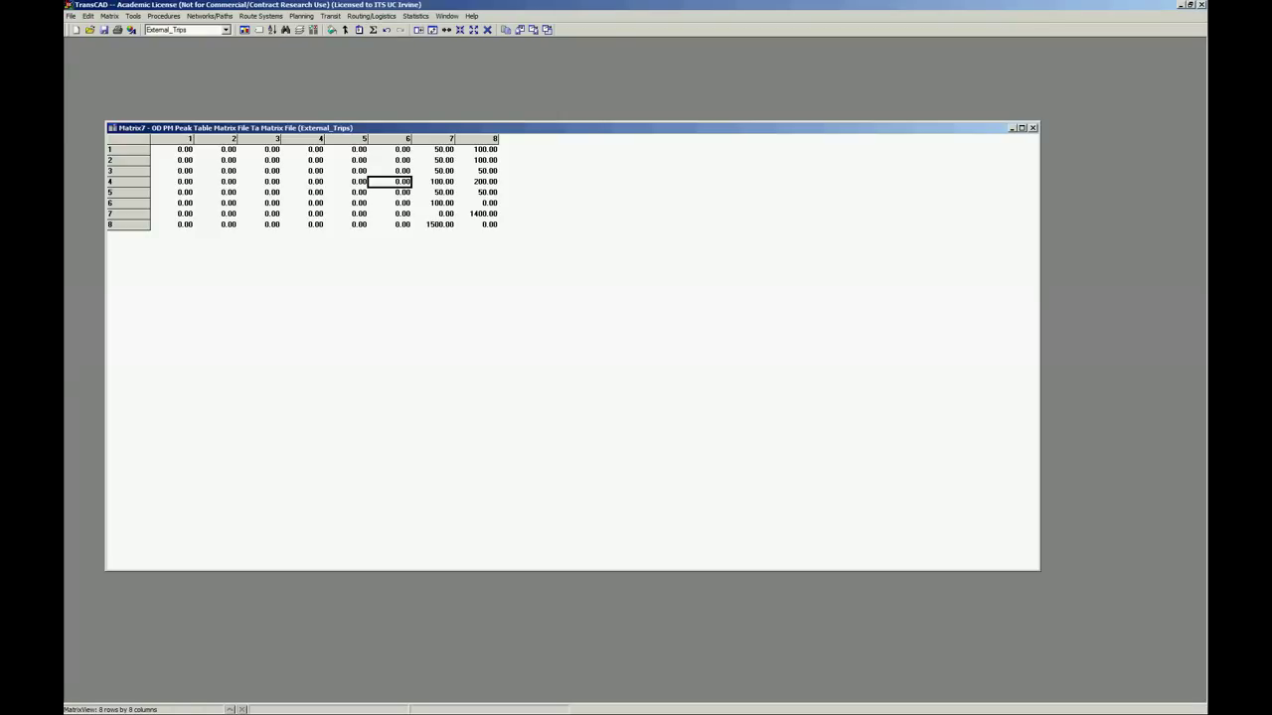
left_click(227, 31)
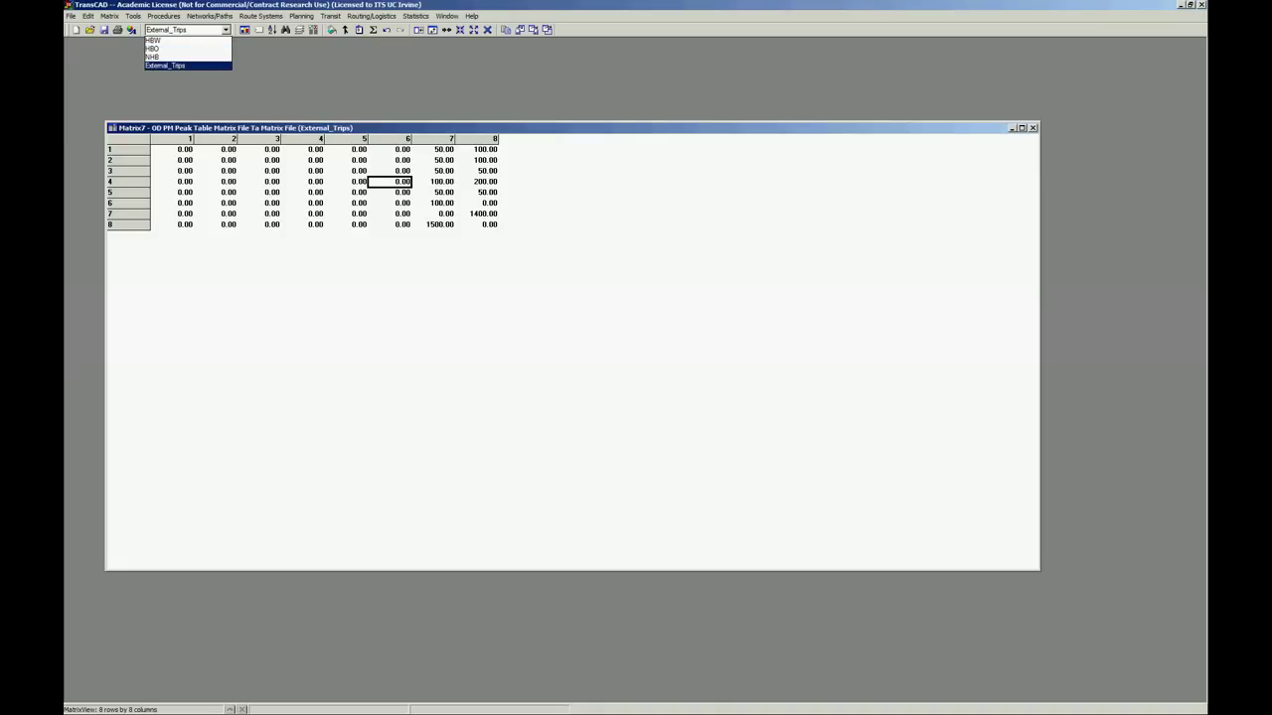
left_click(165, 64)
left_click(373, 30)
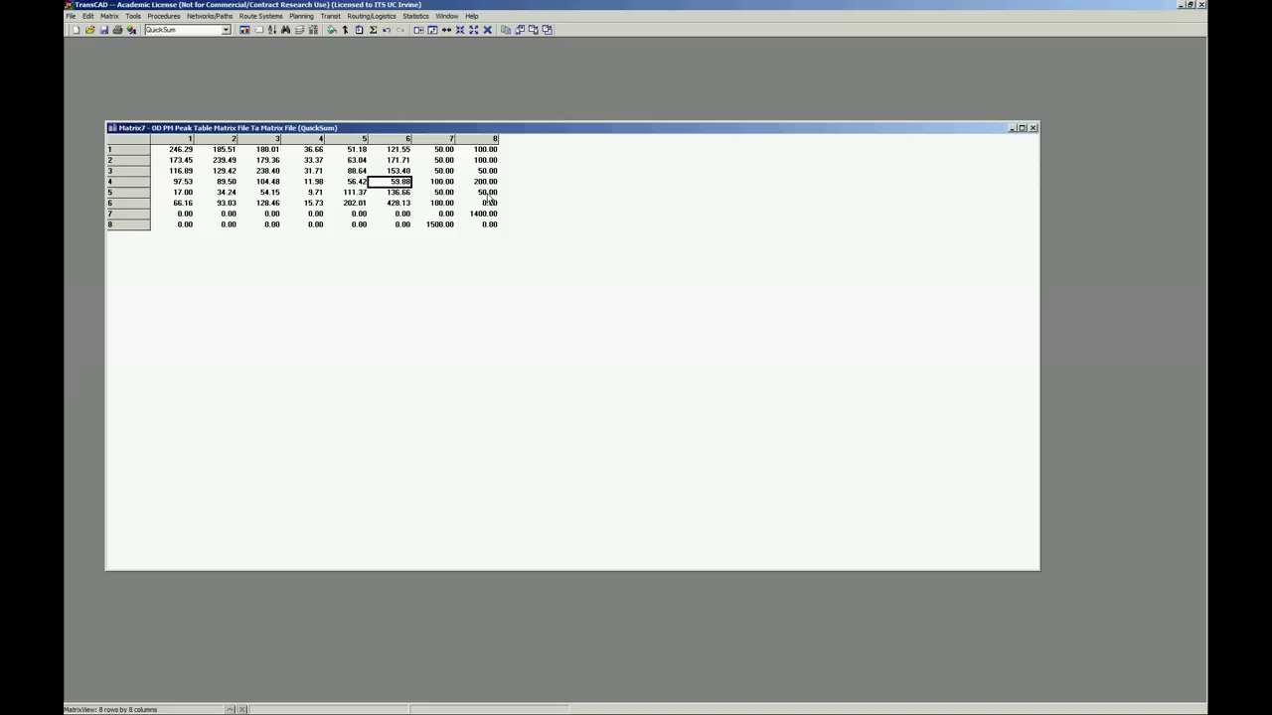
left_click_drag(189, 151, 452, 204)
left_click_drag(394, 149, 450, 227)
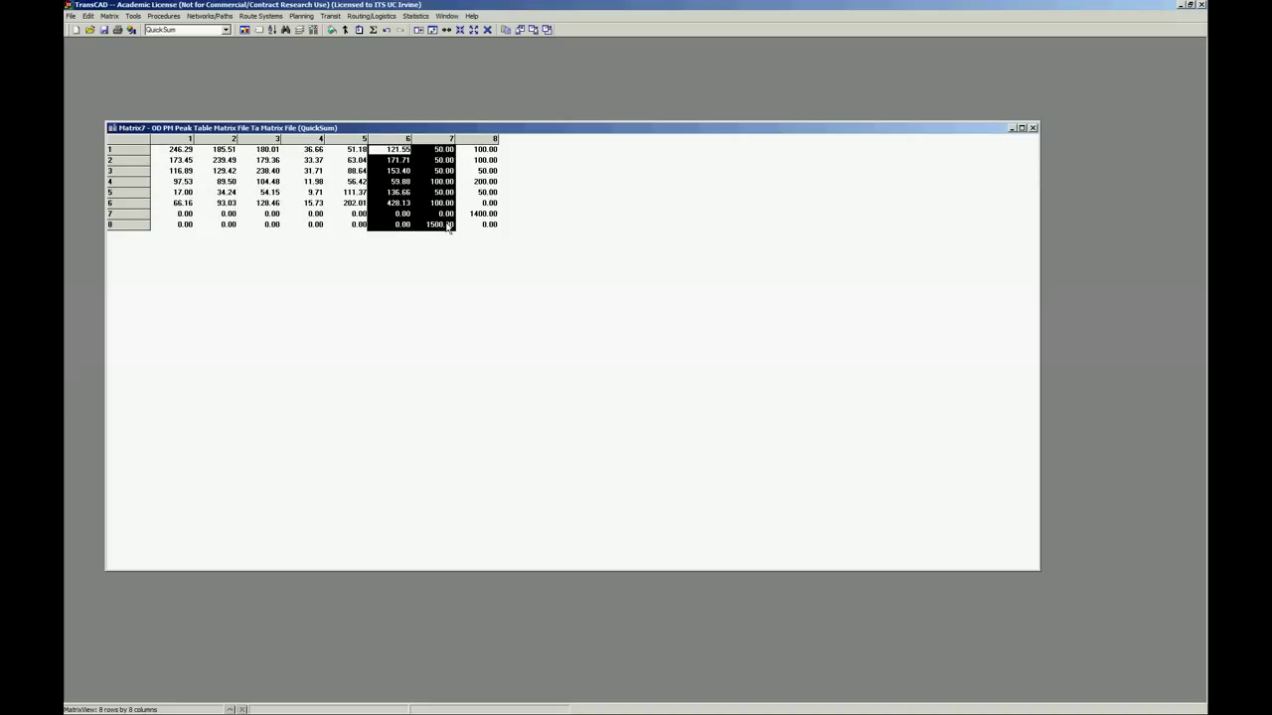
- With HBO displayed, rename the QuickSum core to TotalMatrix in Matrix File Contents
left_click(225, 30)
left_click(209, 61)
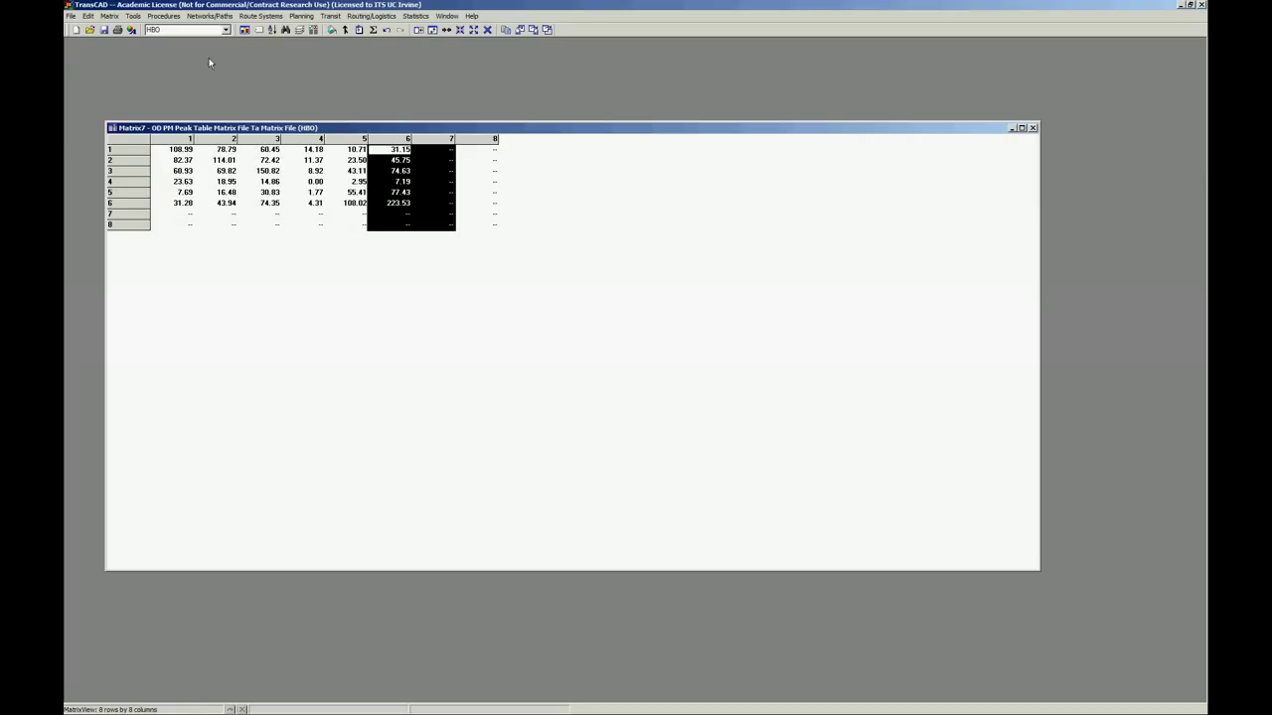
left_click(300, 29)
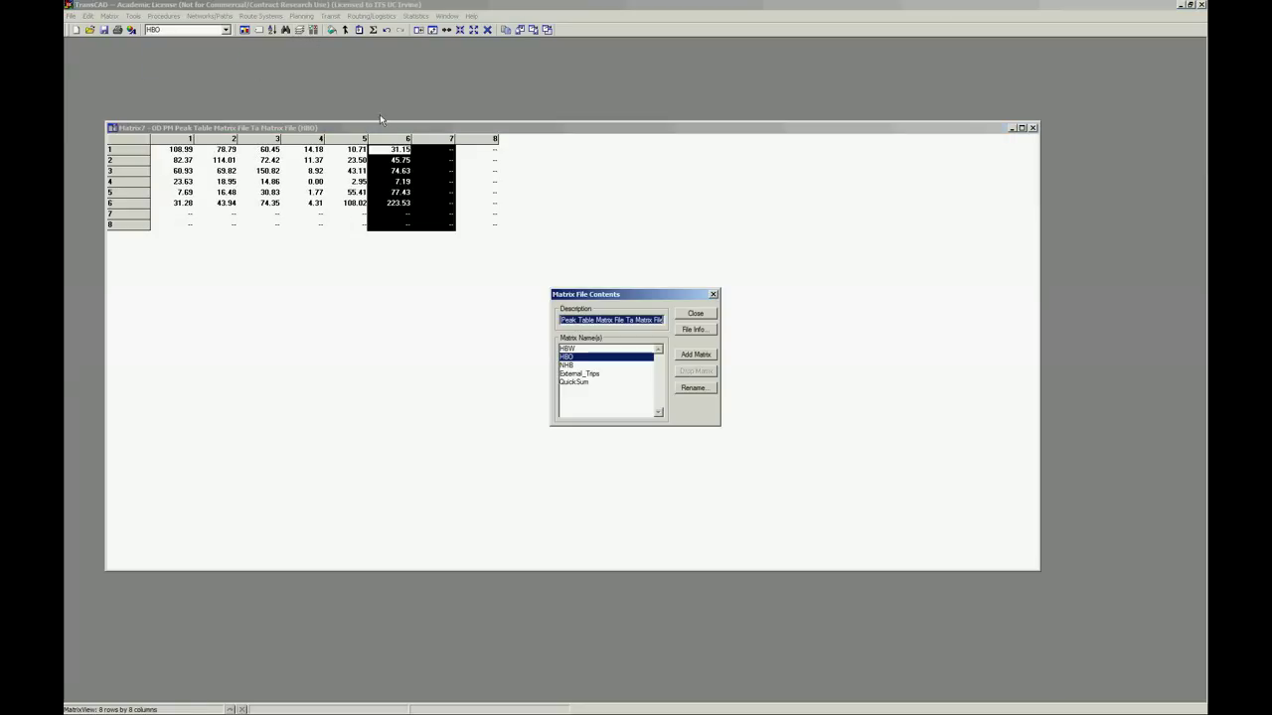
left_click(608, 382)
left_click(694, 388)
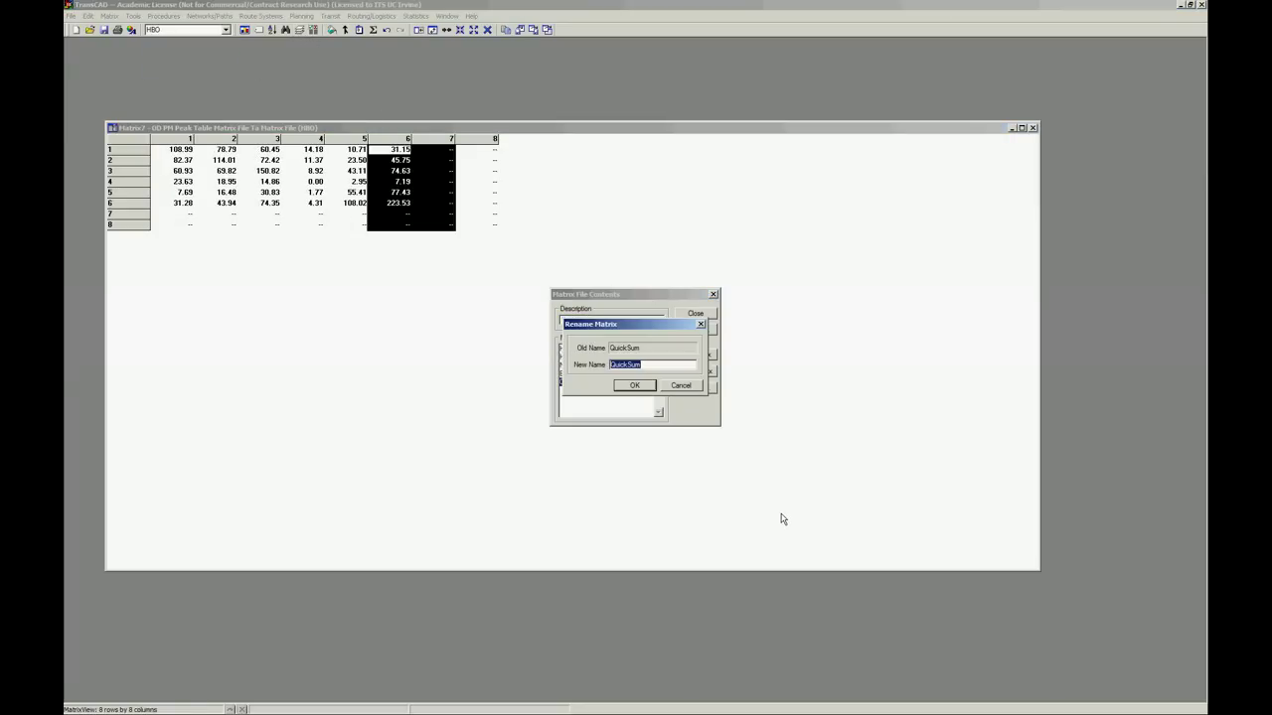
type("TotalMatrix")
left_click(636, 386)
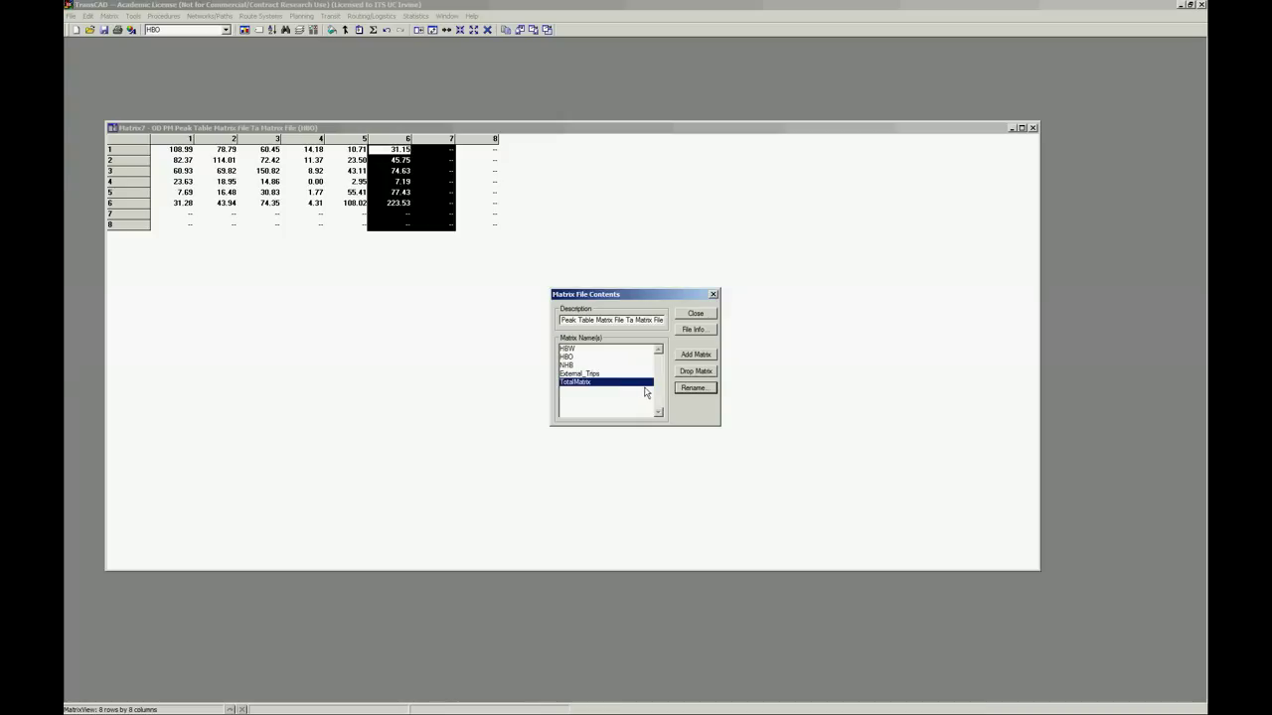
left_click(706, 315)
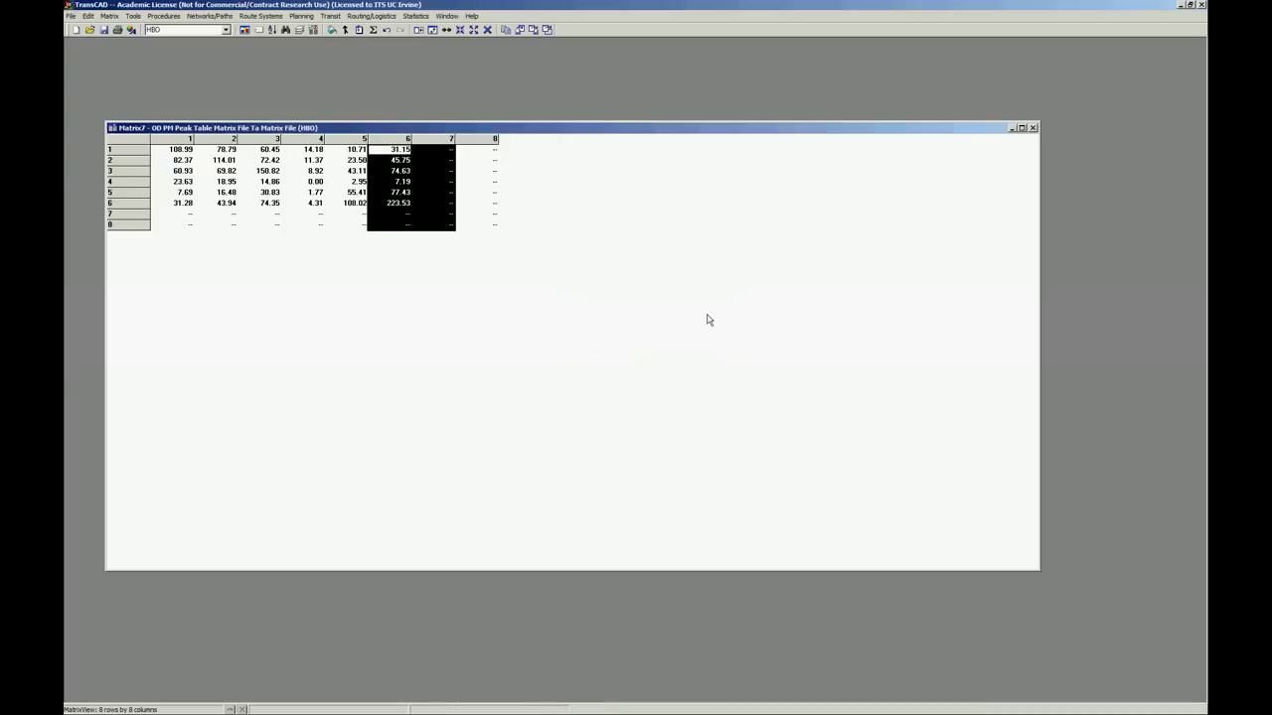
- Show TotalMatrix and select columns 7–8 and rows 7–8, confirming 1500.00 at row 8, column 7
left_click(226, 29)
left_click(196, 76)
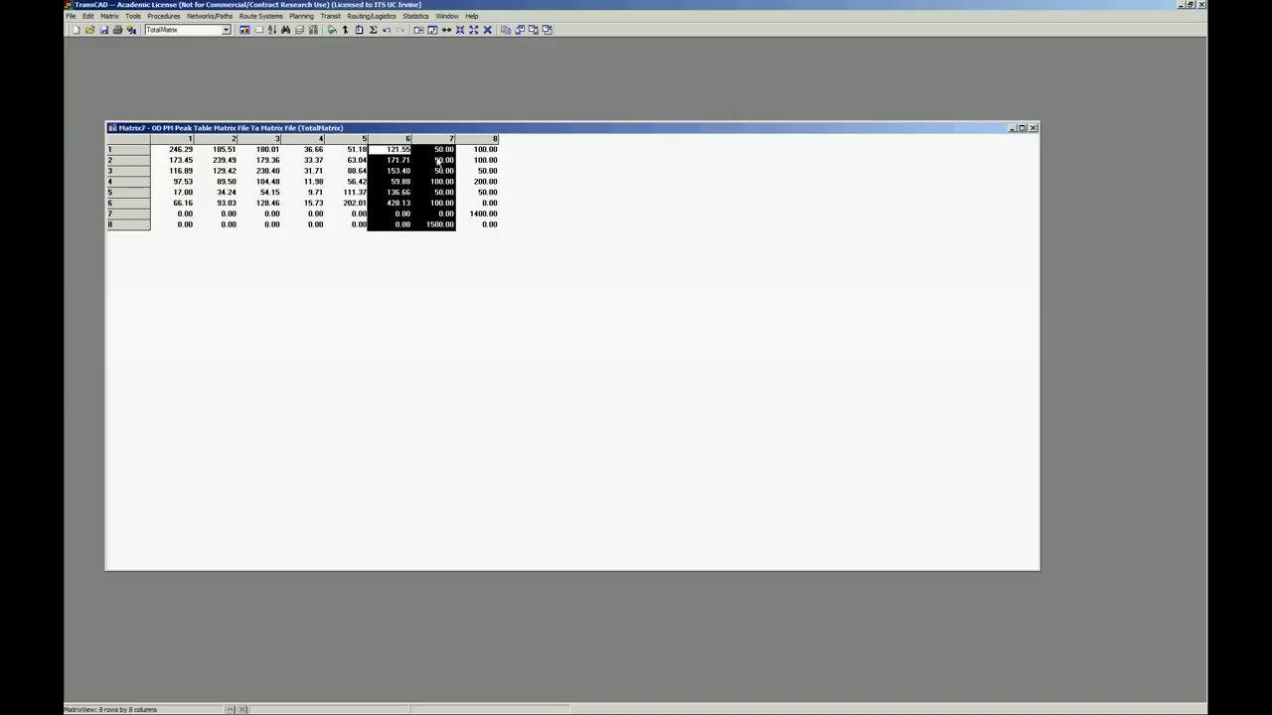
left_click_drag(437, 149, 486, 241)
left_click_drag(177, 214, 518, 259)
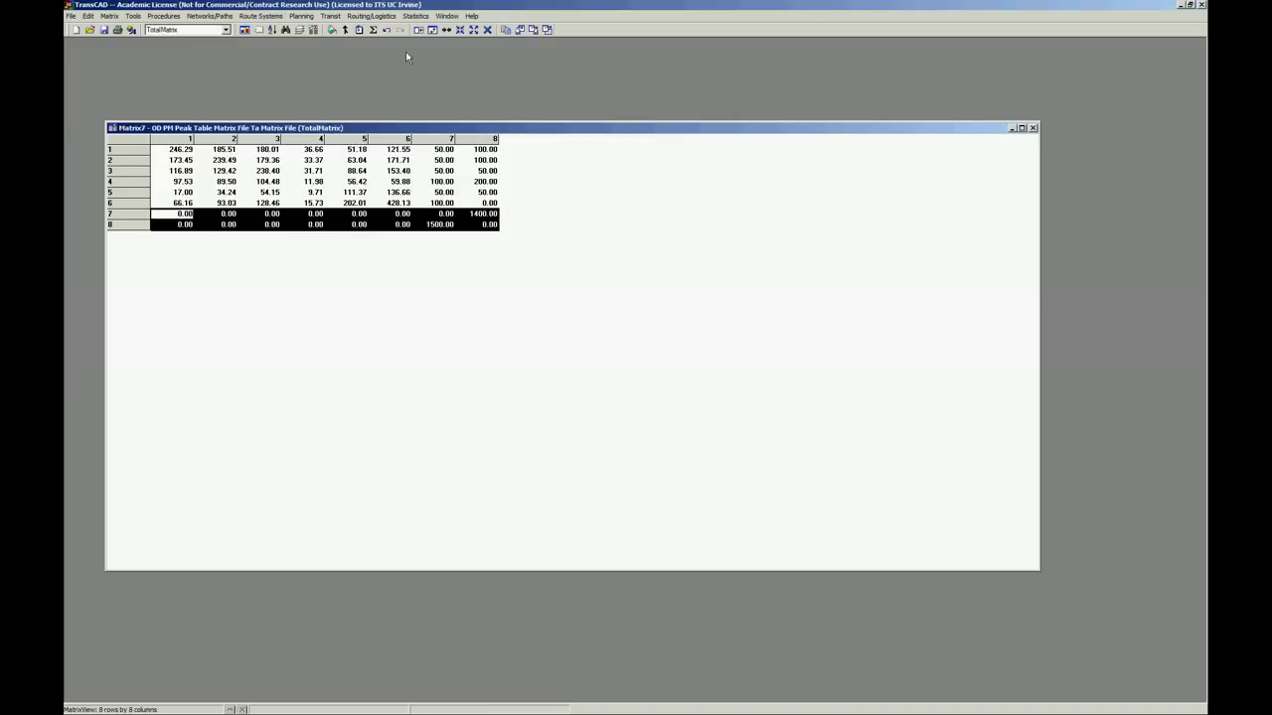
left_click(225, 31)
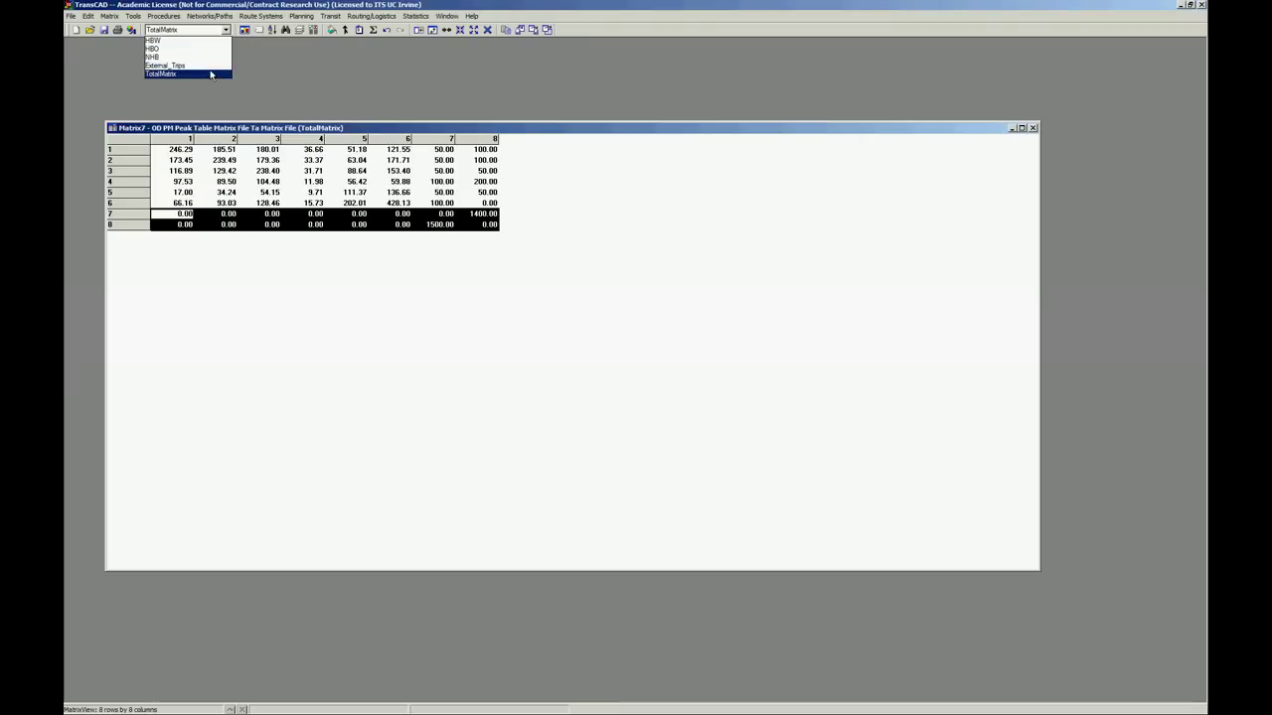
left_click(210, 75)
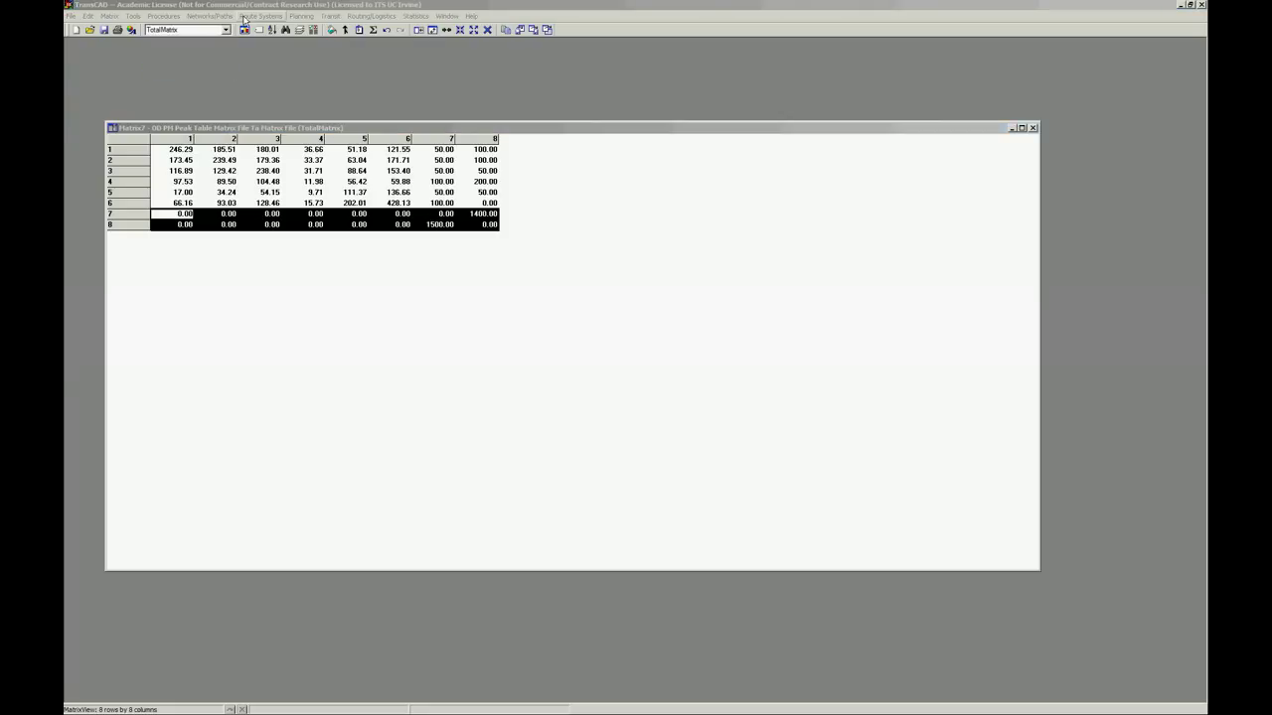